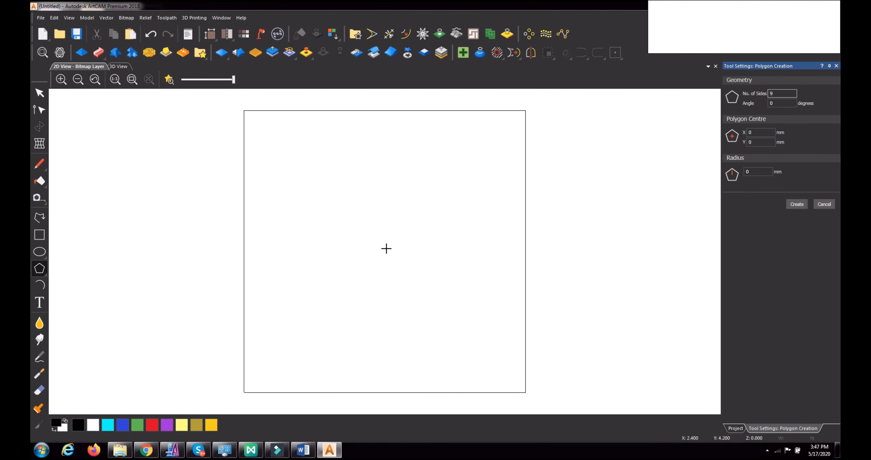
- Draw a polygon of about 139 mm radius around the page centre, with 5 sides and an angle of 10 degrees
left_click_drag(386, 249, 323, 324)
left_click(780, 93)
double_click(781, 93)
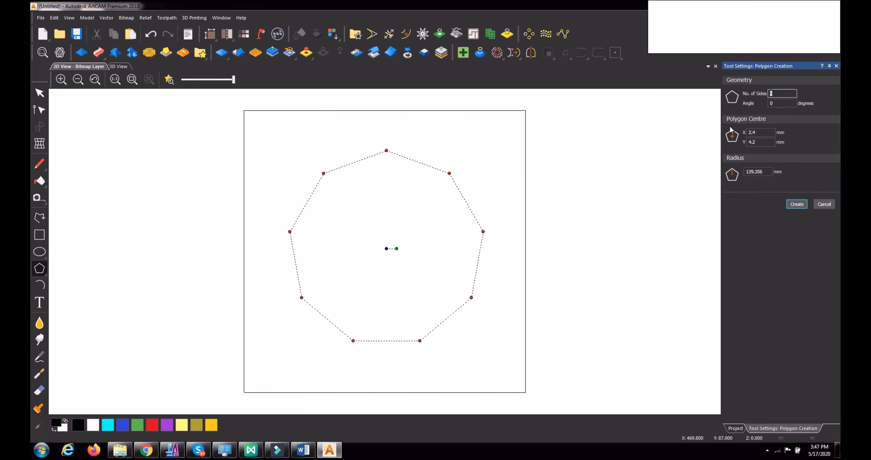
type("5")
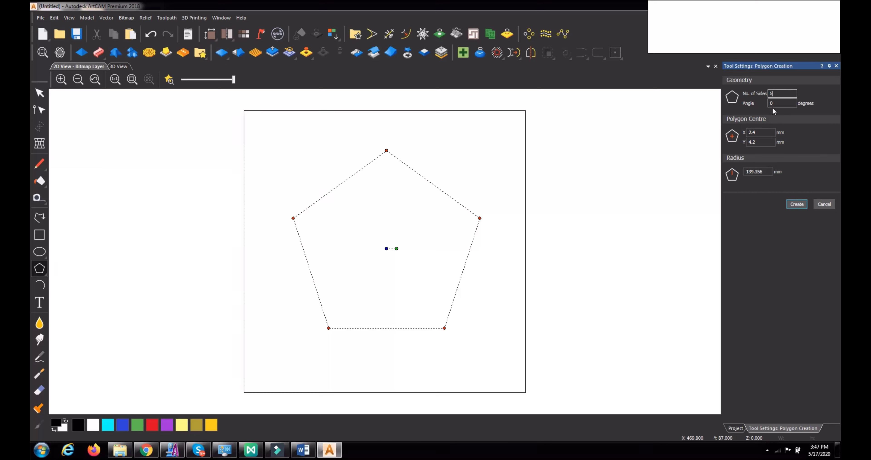
double_click(778, 103)
type("10")
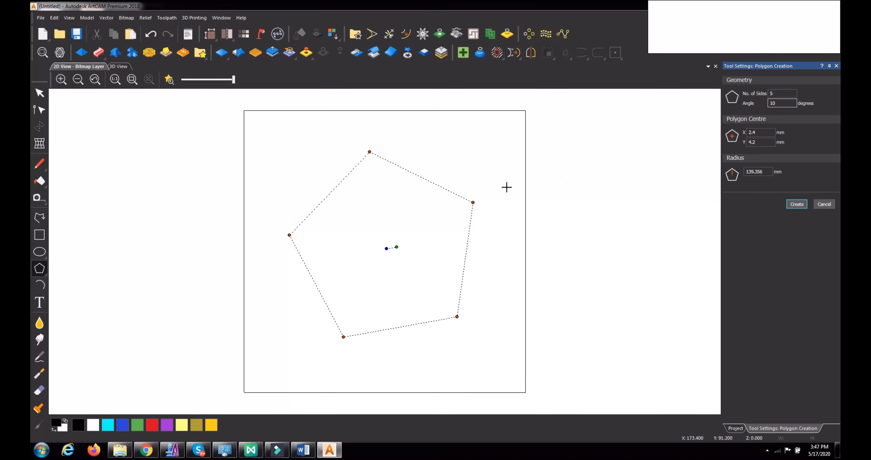
- Set the pentagon's centre to X 0, Y 0 and its radius to 150 mm
double_click(764, 132)
type("0")
double_click(757, 143)
type("0")
key("Return")
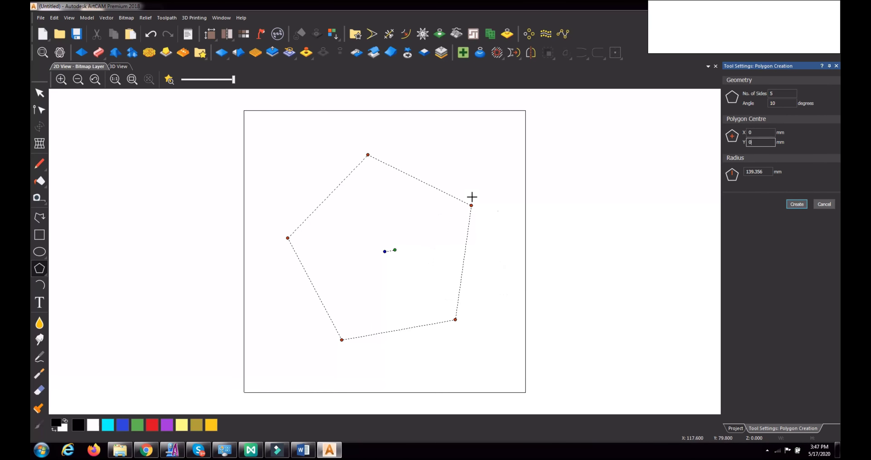
left_click(768, 171)
double_click(768, 172)
type("150")
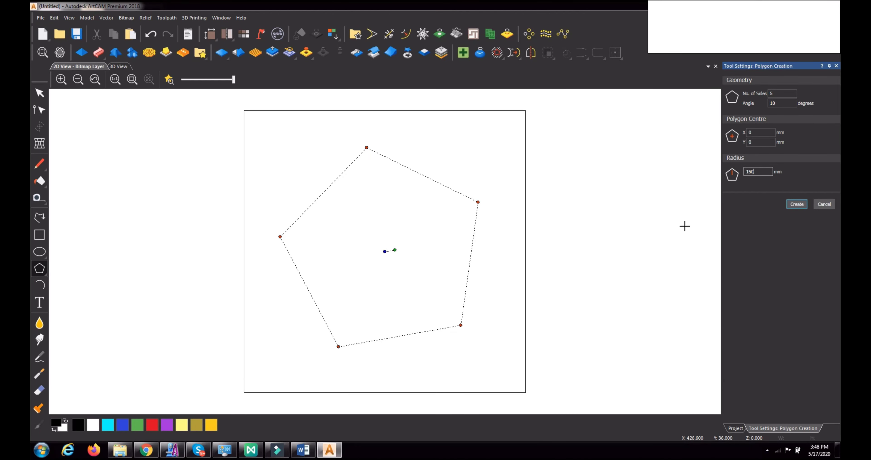
- Create the pentagon vector, close the polygon settings and delete the shape
left_click(794, 203)
left_click(820, 204)
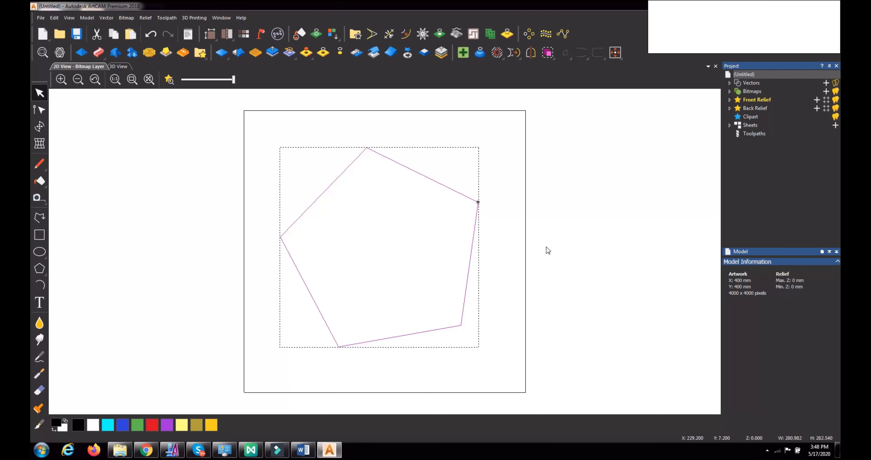
key("Delete")
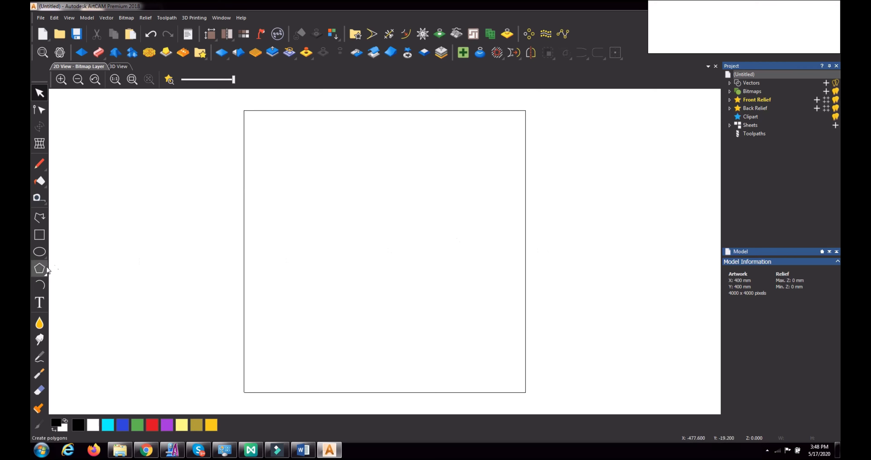
- Draw a five-pointed star near the page centre, with outer radius about 165 mm and inner radius about 77 mm
left_click(45, 274)
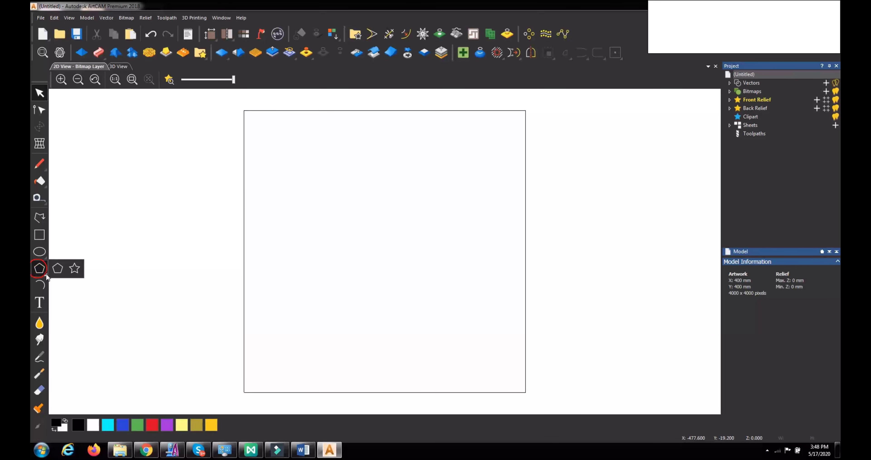
left_click(75, 269)
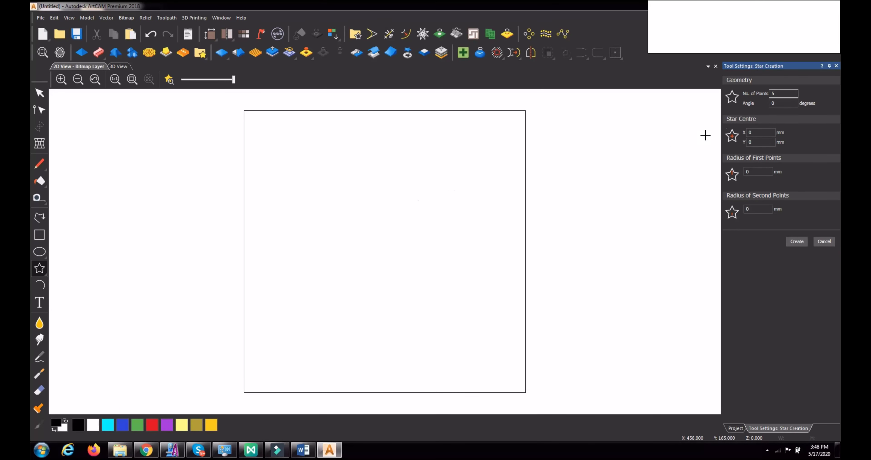
left_click_drag(385, 245, 338, 351)
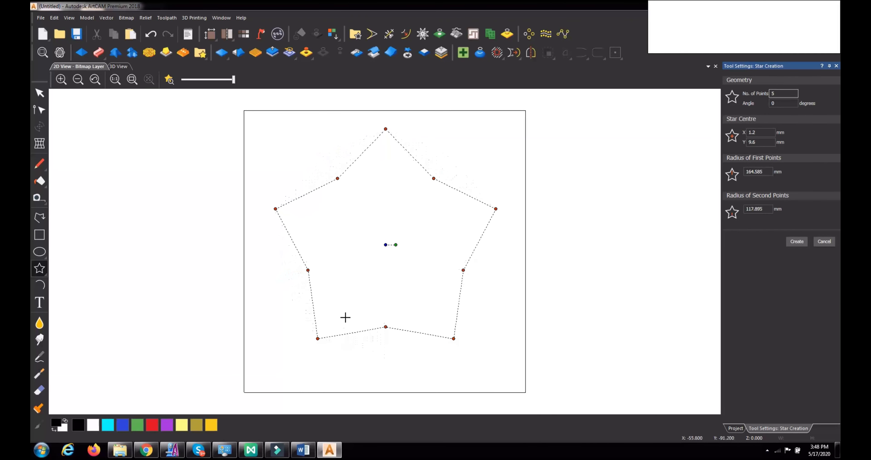
left_click(353, 288)
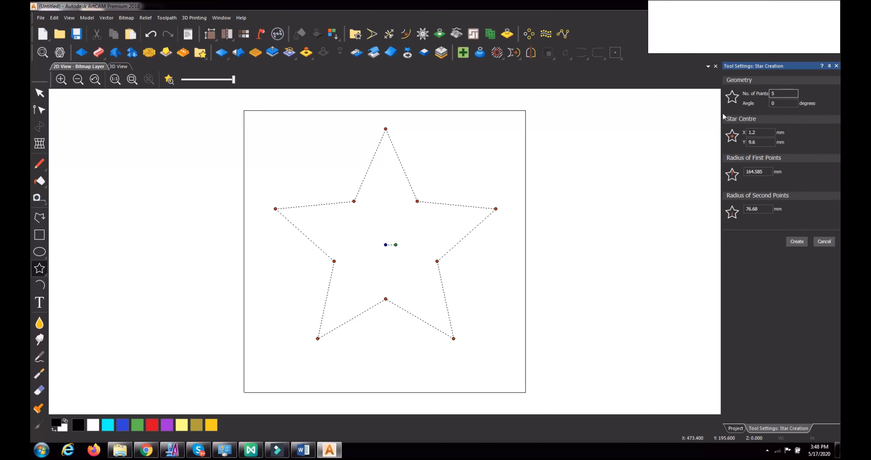
- Create the star vector with the drawn dimensions and delete it from the page
left_click(792, 94)
left_click(778, 103)
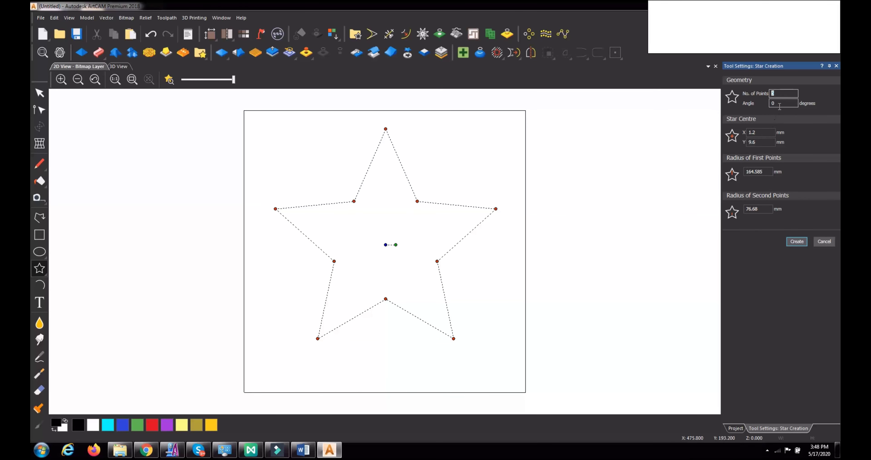
left_click(757, 132)
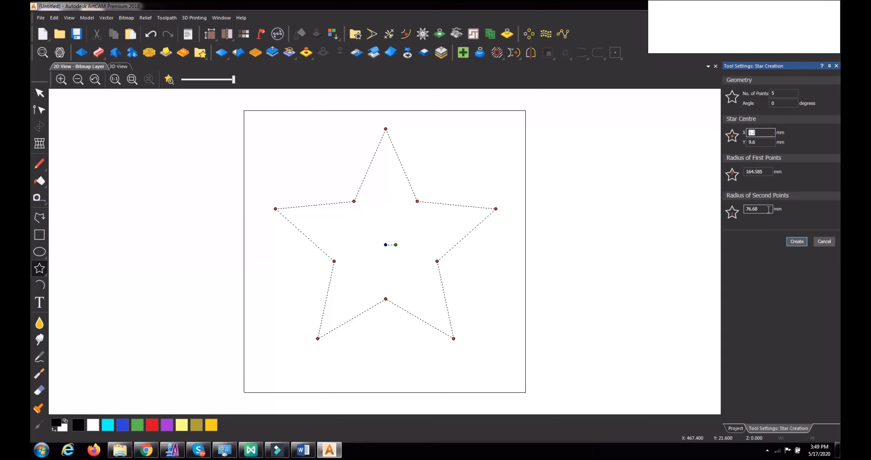
left_click(796, 242)
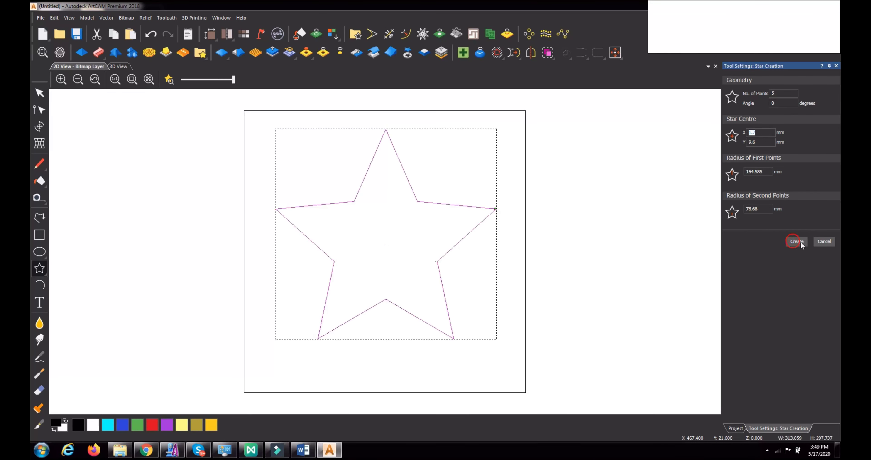
left_click(823, 241)
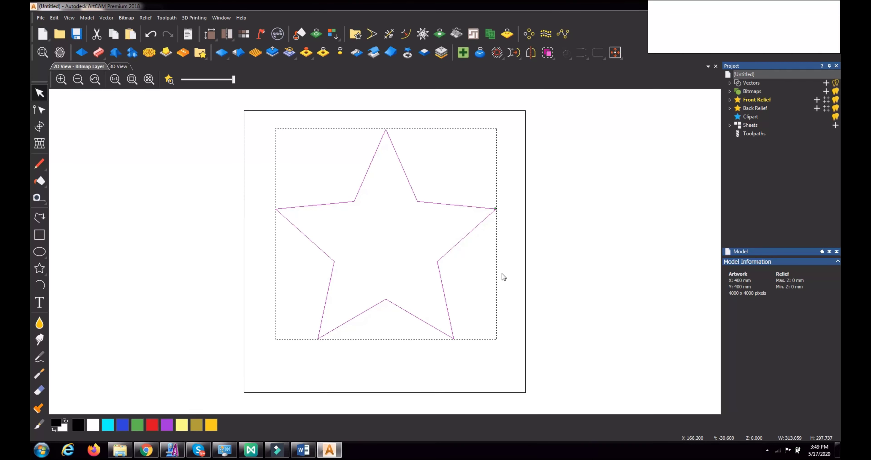
key("Delete")
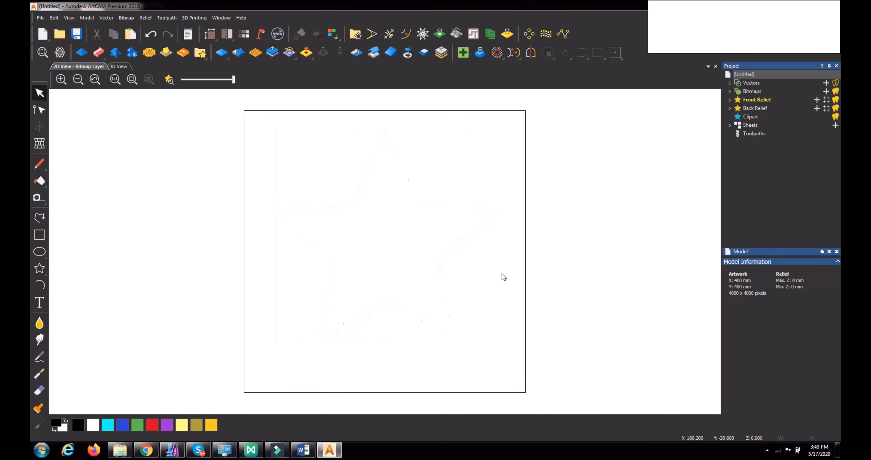
- Draw an arc about 250 mm wide across the page using start, end and a point on the arc, and delete it
left_click(40, 286)
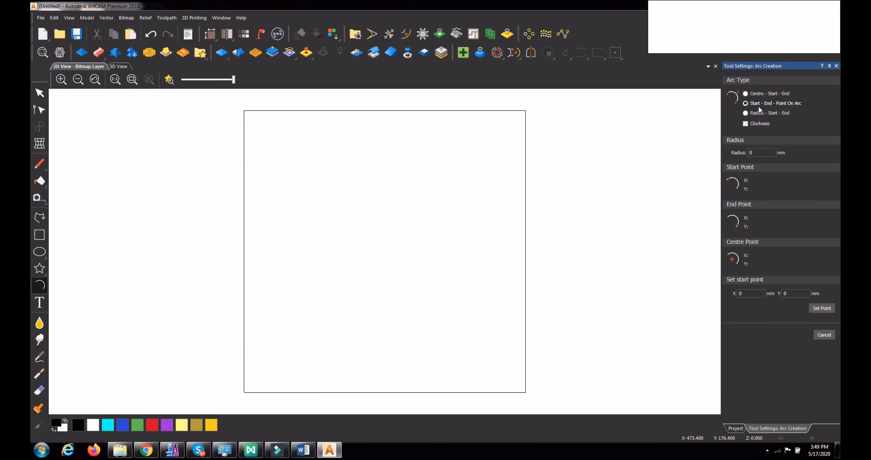
left_click(298, 256)
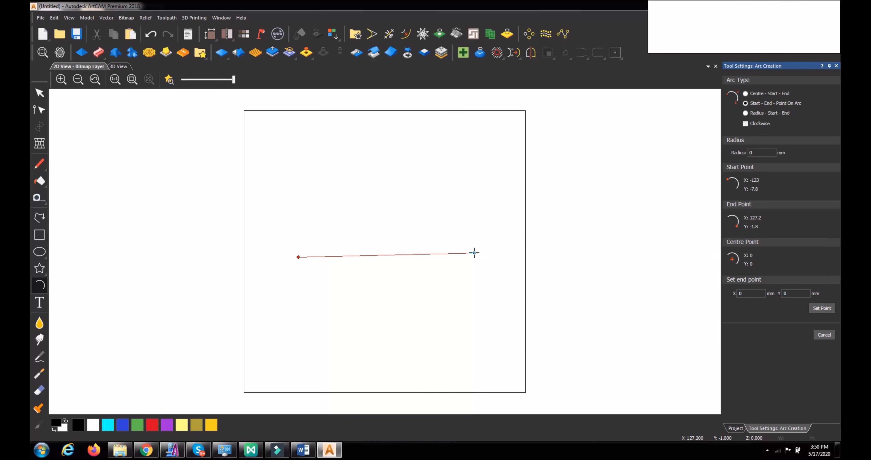
left_click(474, 252)
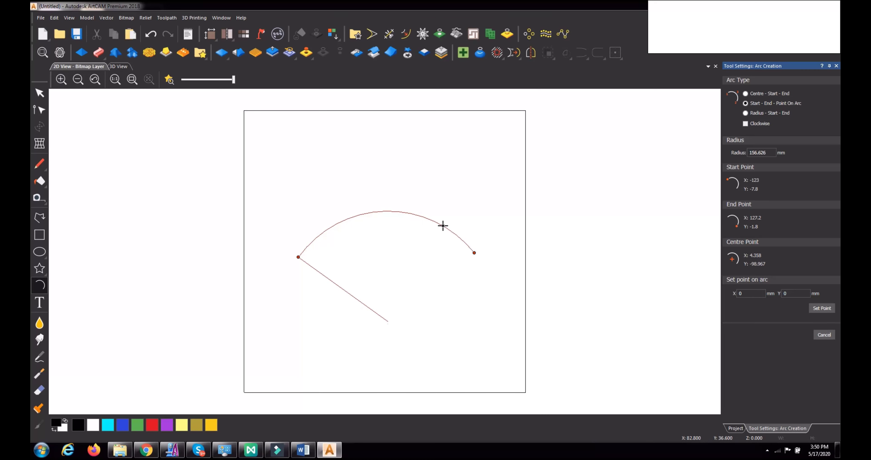
left_click(442, 226)
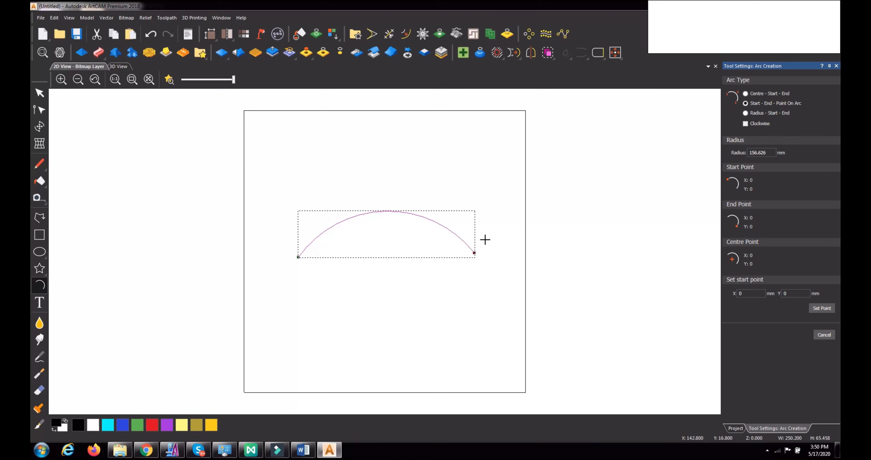
left_click(819, 335)
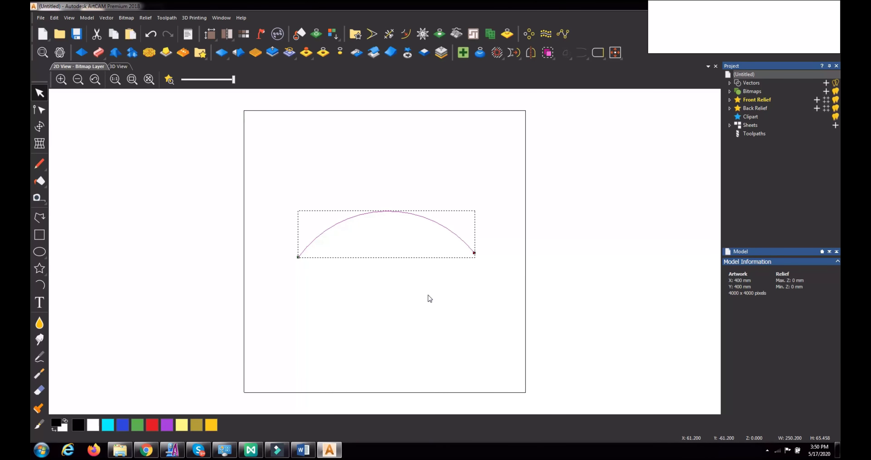
key("Delete")
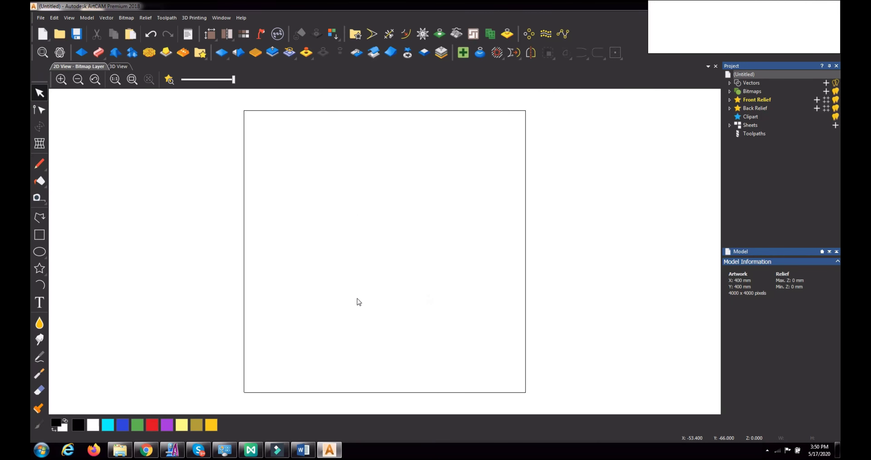
- Place the text "ALL THE BEST" on the page with the Text tool
left_click(39, 302)
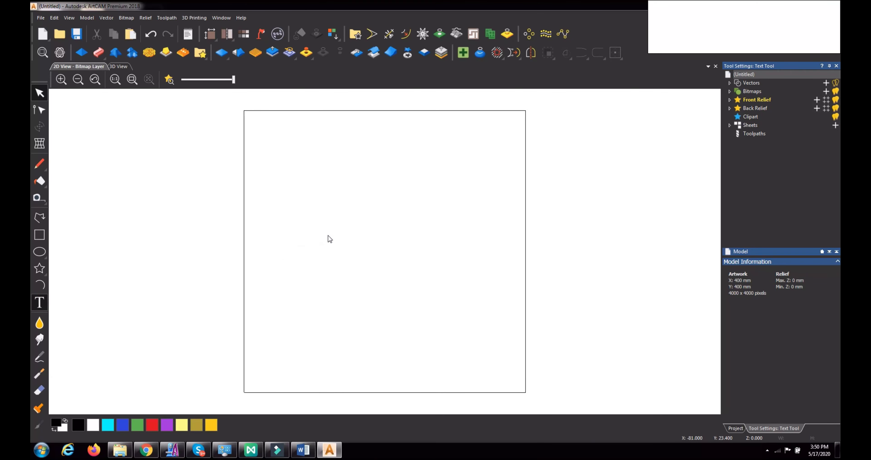
left_click(477, 250)
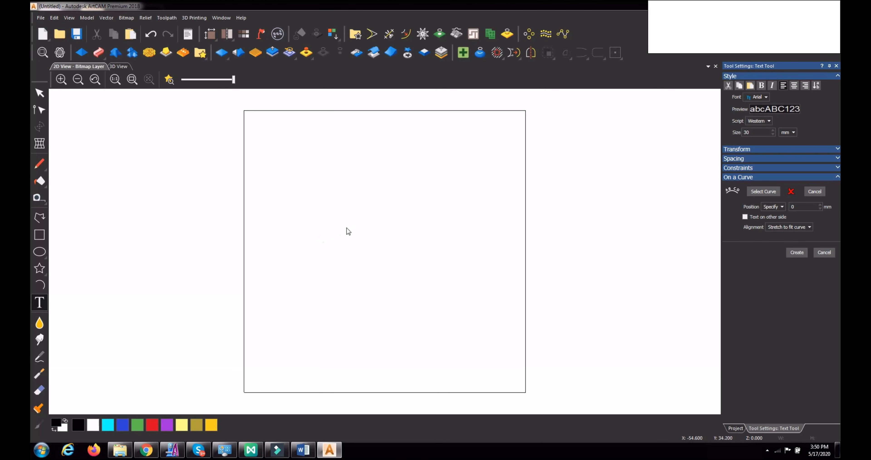
left_click(334, 229)
left_click(747, 132)
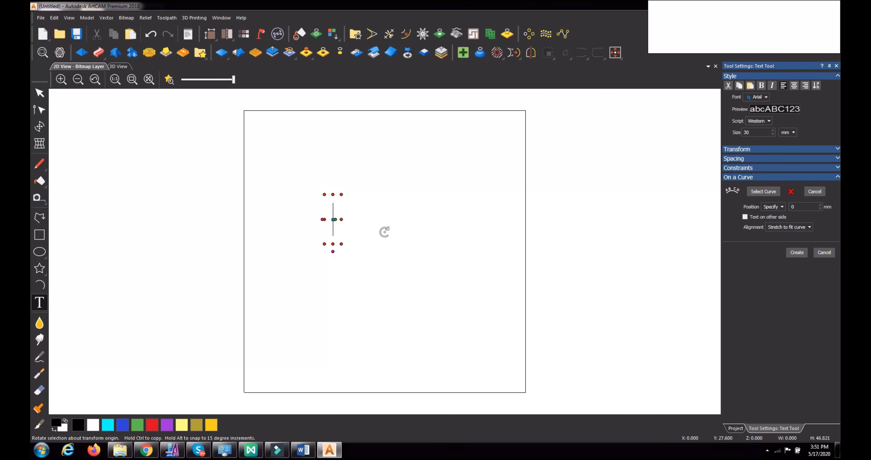
type("ALL THE ")
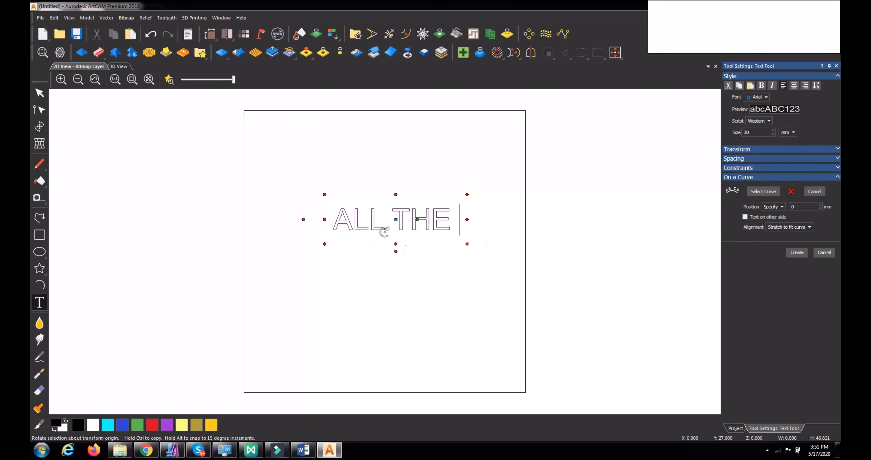
type("BEST")
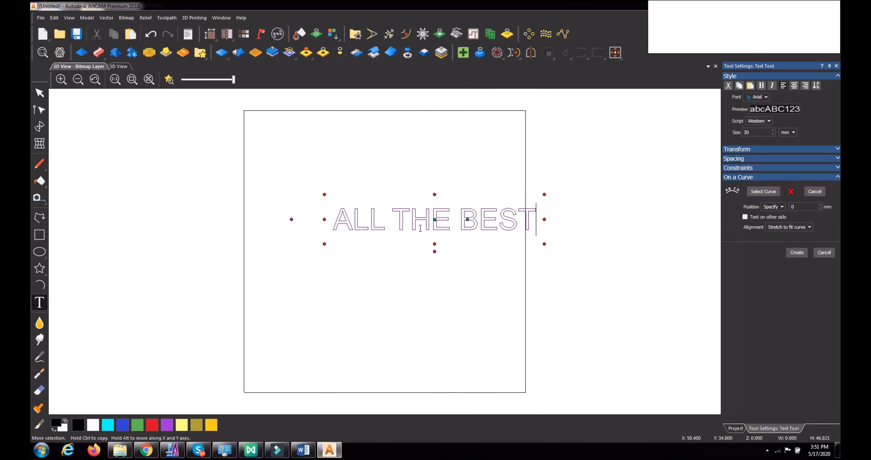
- Move the text inside the upper part of the page and scale it down from its lower-left corner
left_click(363, 199)
left_click_drag(363, 198, 311, 152)
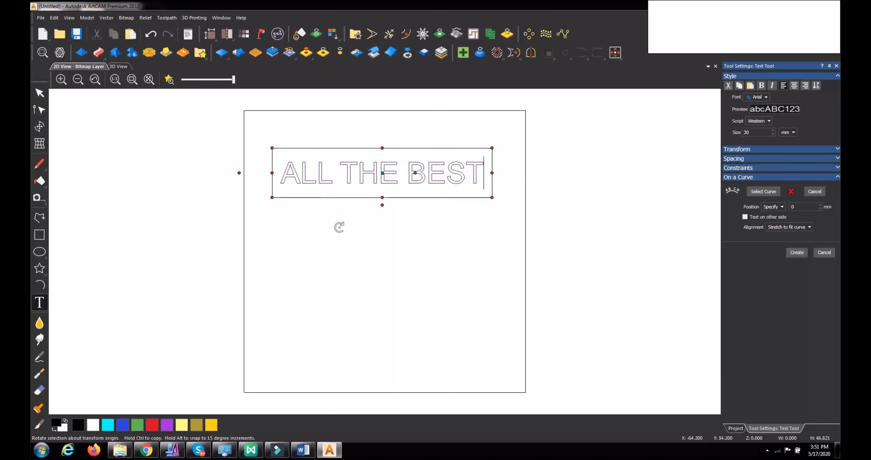
left_click(272, 197)
left_click_drag(272, 198, 355, 179)
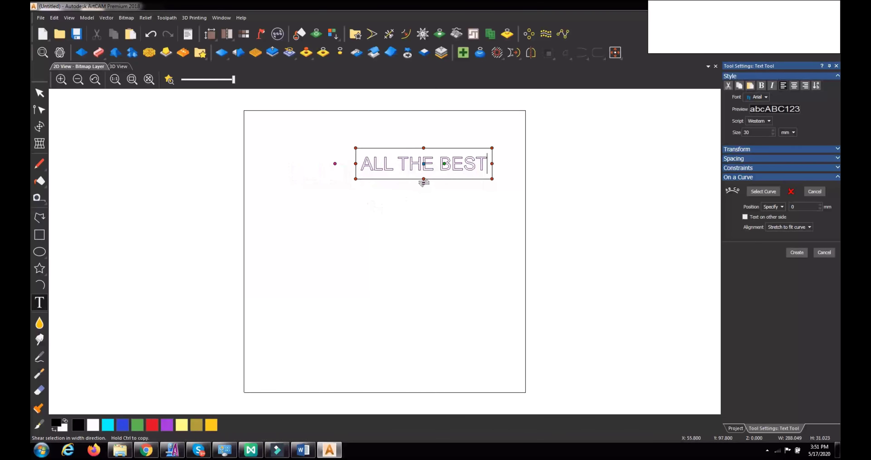
- Stretch the text vertically and rotate it slightly clockwise
left_click_drag(424, 179, 423, 205)
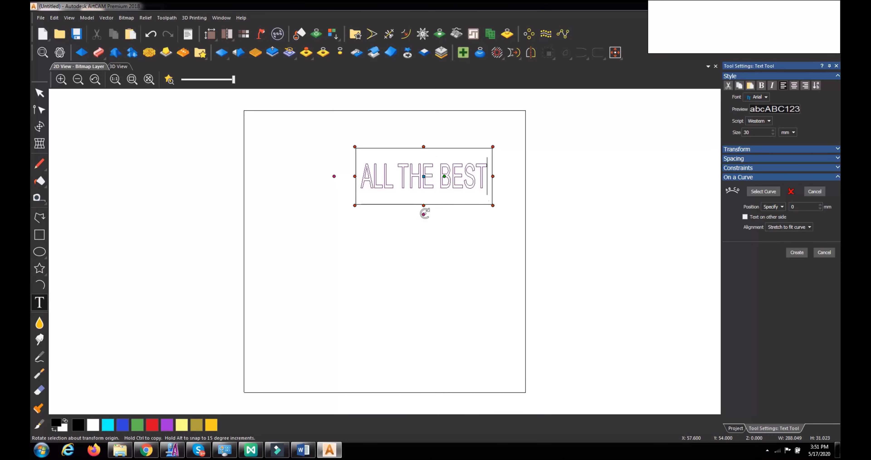
mouse_move(425, 213)
left_mouse_down()
mouse_move(409, 213)
mouse_move(423, 214)
left_mouse_up()
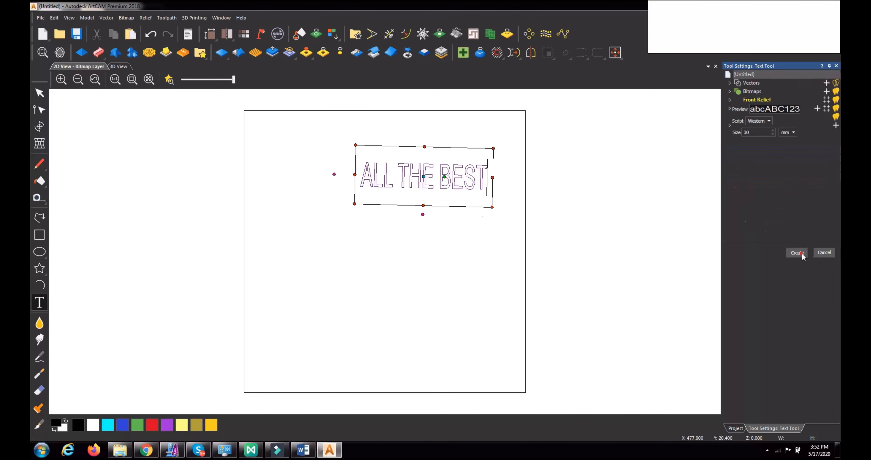
- Create the text vector and delete it from the page
left_click(793, 252)
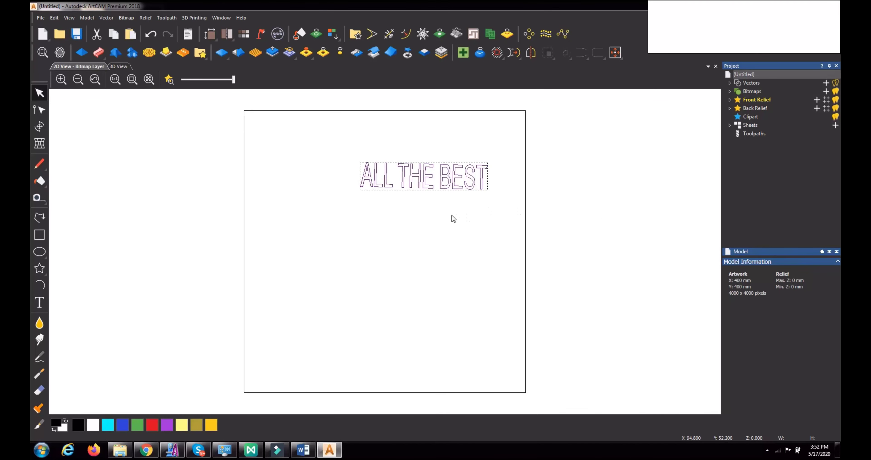
key("Delete")
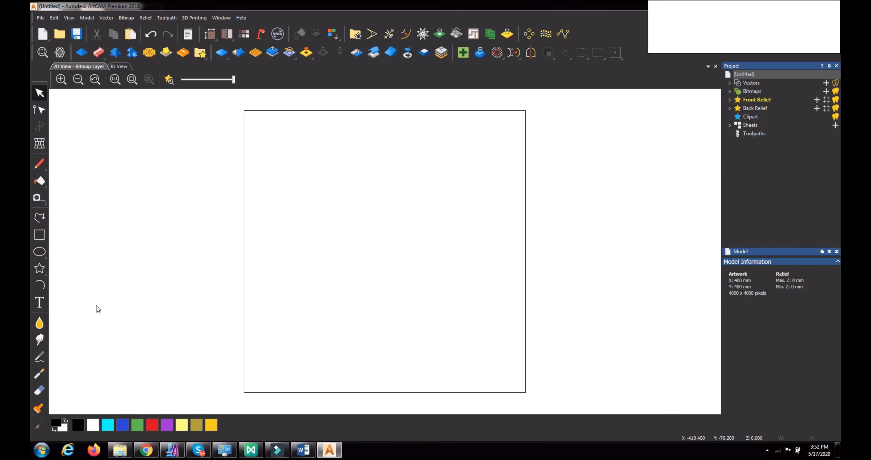
- Draw an arc about 286 mm wide and 92 mm high in the page's upper half from its start, end and a point on it
left_click(40, 285)
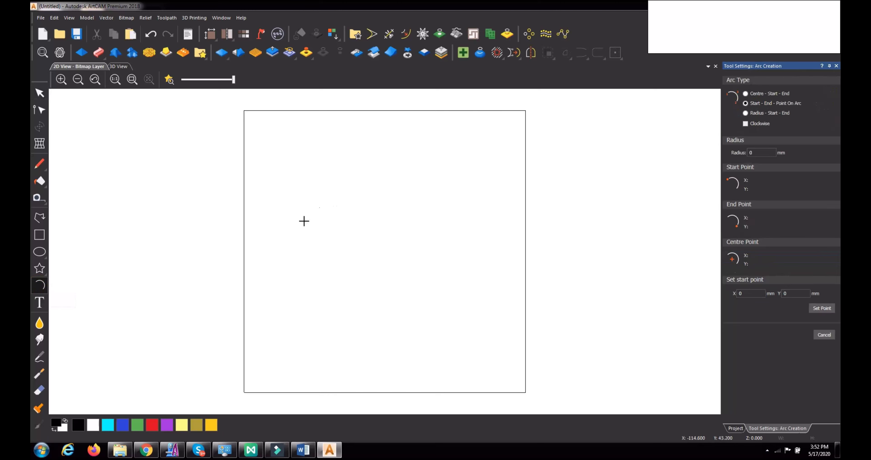
left_click(288, 220)
left_click(489, 220)
left_click(381, 155)
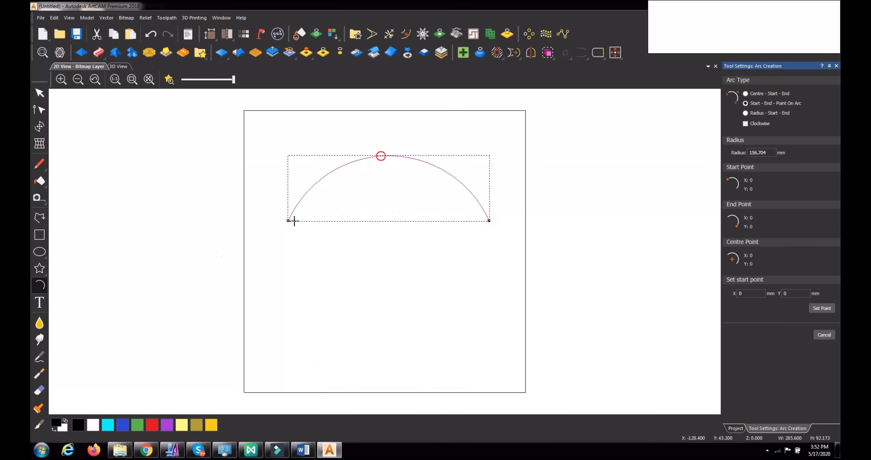
- Draw a smooth wave-shaped polyline with two crests across the page's lower half, about 317 mm wide and 77 mm high
left_click(39, 218)
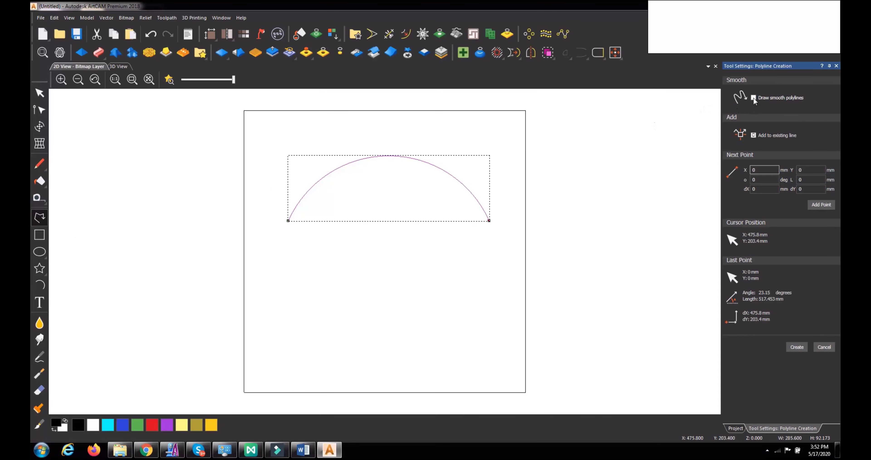
left_click(279, 342)
left_click(329, 291)
left_click(390, 323)
left_click(447, 287)
left_click(501, 336)
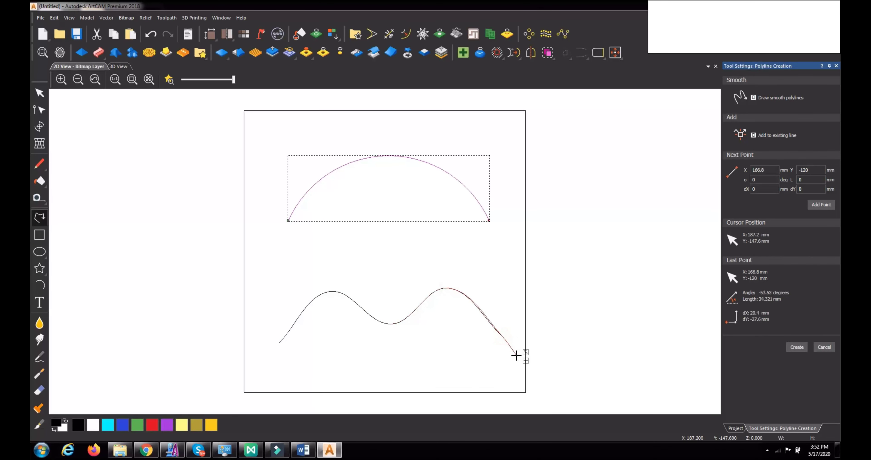
right_click(513, 356)
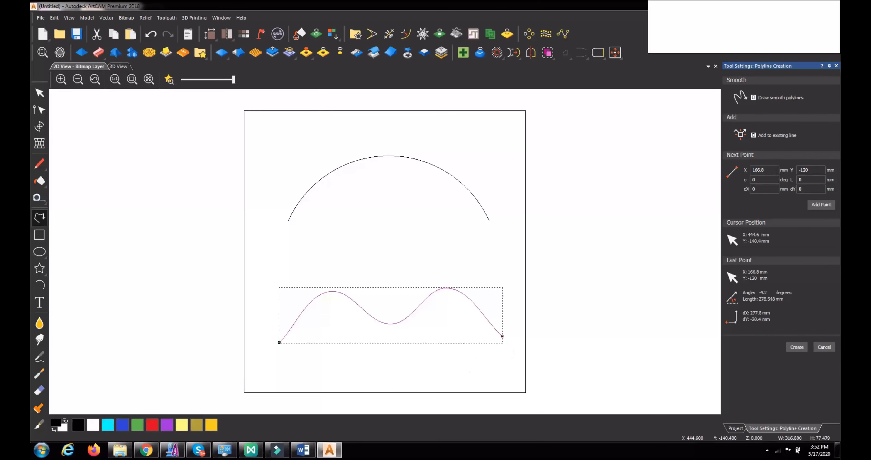
left_click(803, 346)
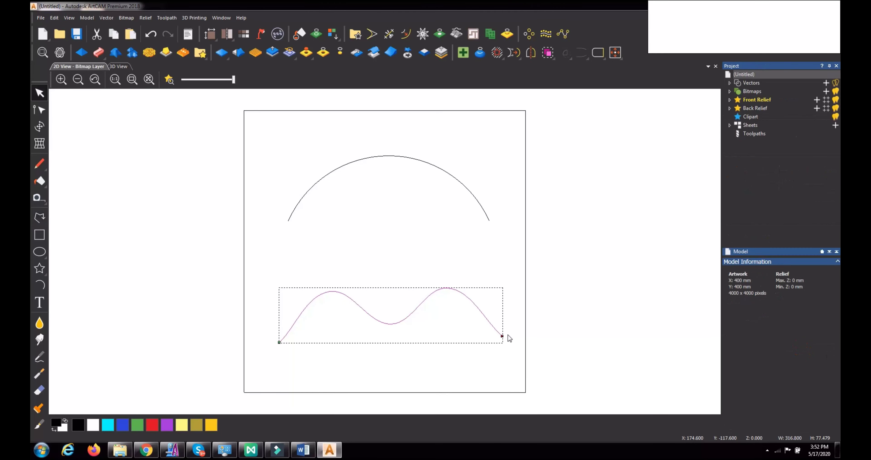
left_click(485, 272)
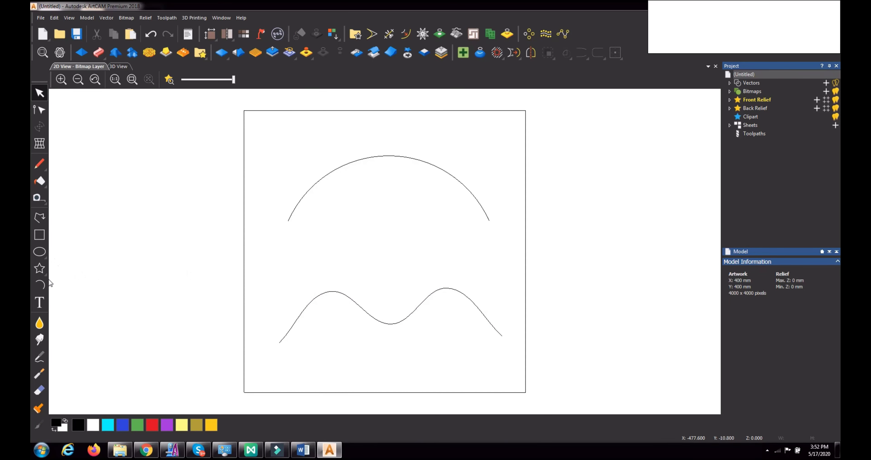
- Add the text "WRAP TEXT ALONG CURVE" above the arc
left_click(39, 302)
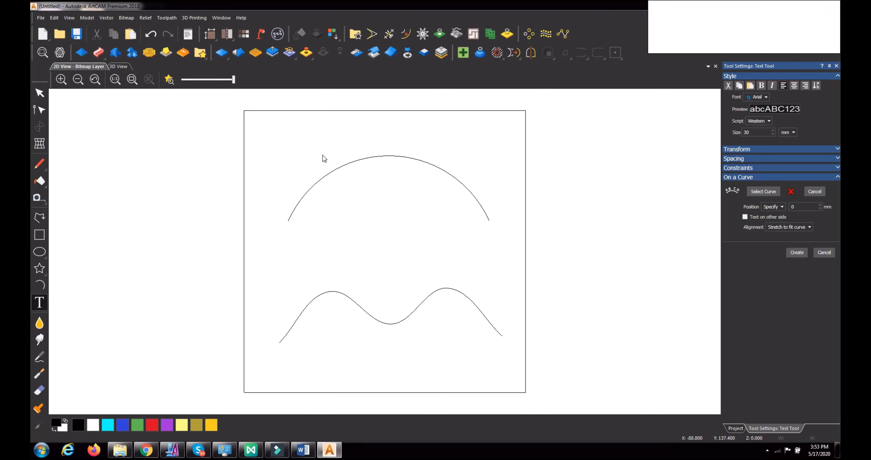
left_click(297, 149)
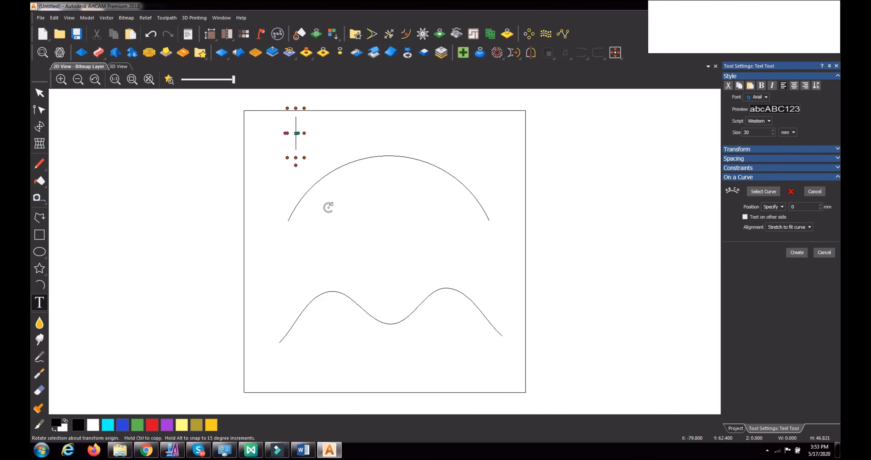
type("WR")
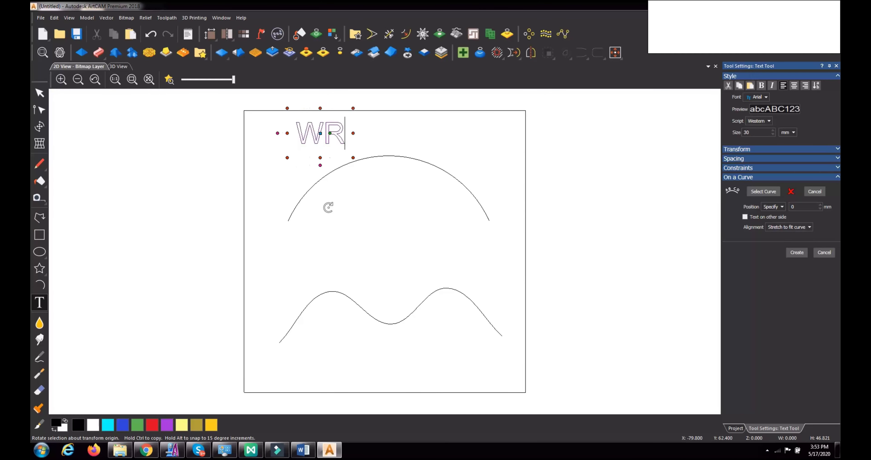
type("AP T")
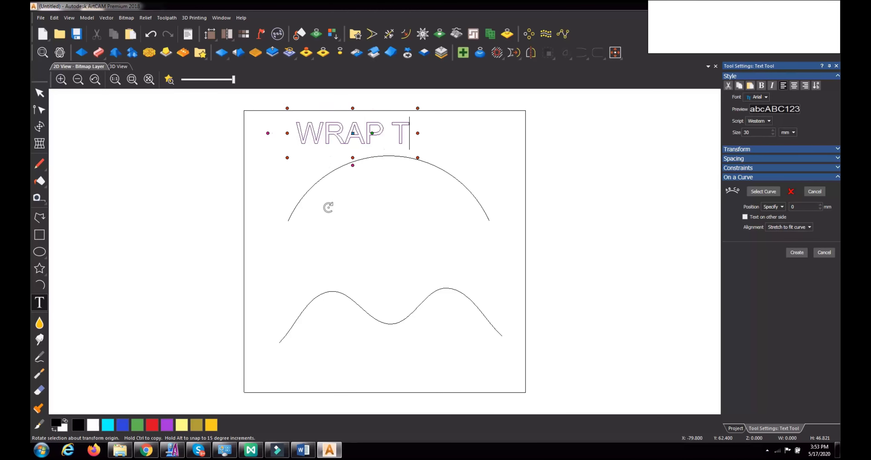
type("EXT ")
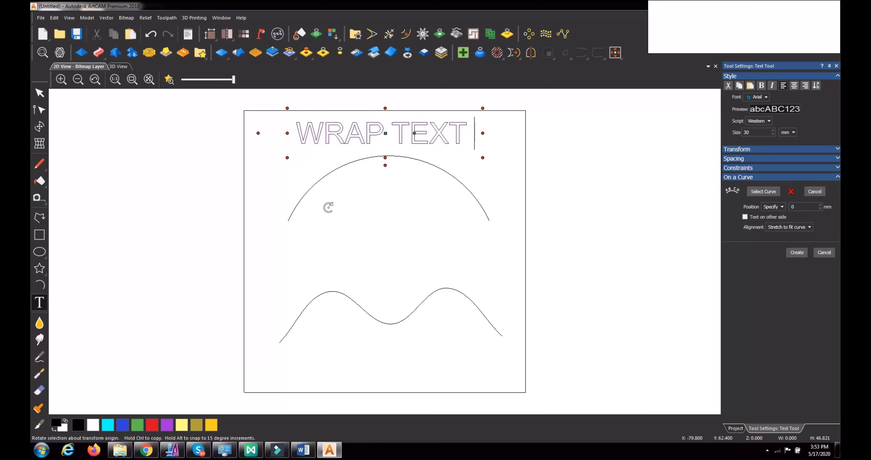
type("AL")
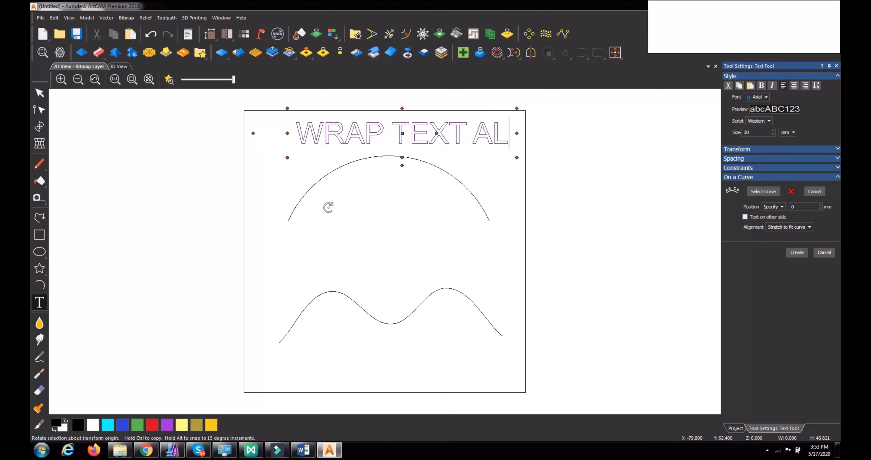
type("ONG CURVE")
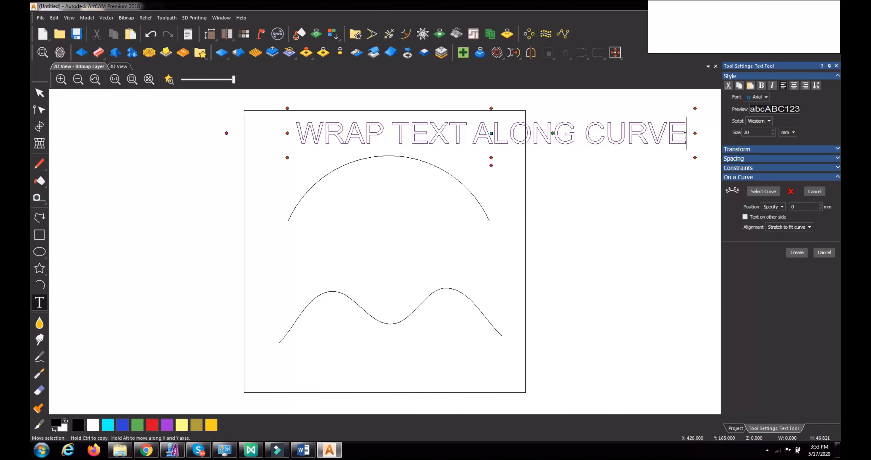
- Reduce the size of the whole text to 20 mm and finally to 15 mm
left_click_drag(685, 136, 295, 137)
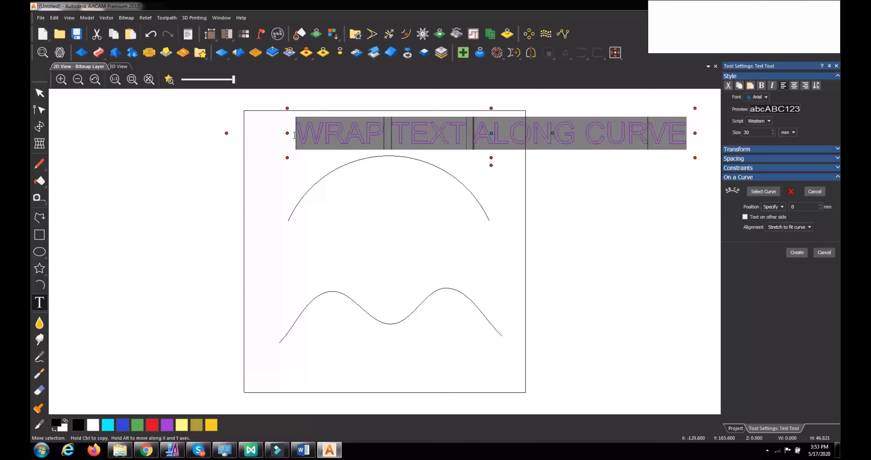
left_click_drag(765, 133, 727, 138)
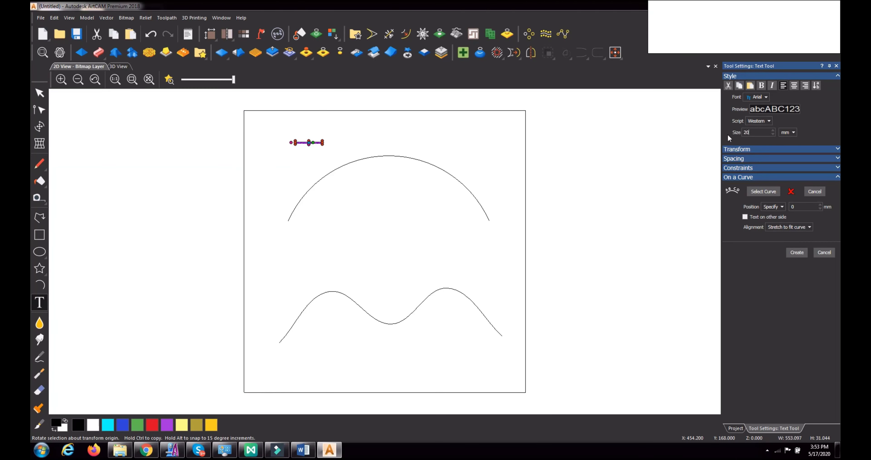
key("Return")
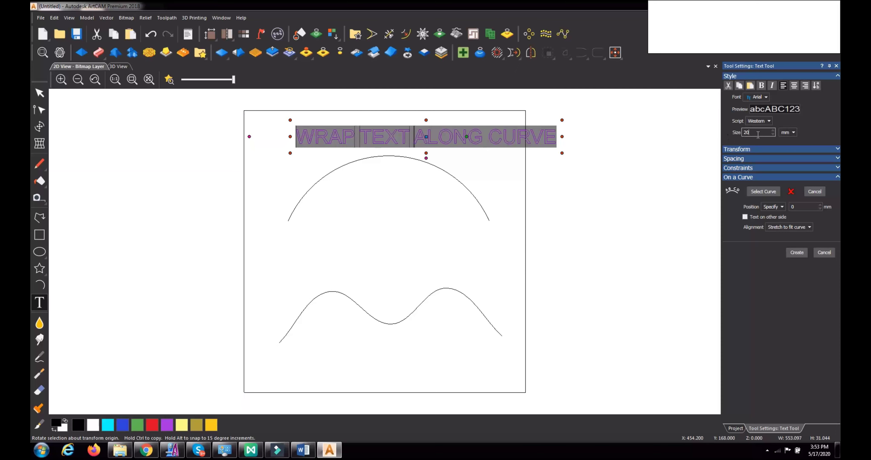
left_click_drag(759, 133, 716, 148)
type("15")
key("Return")
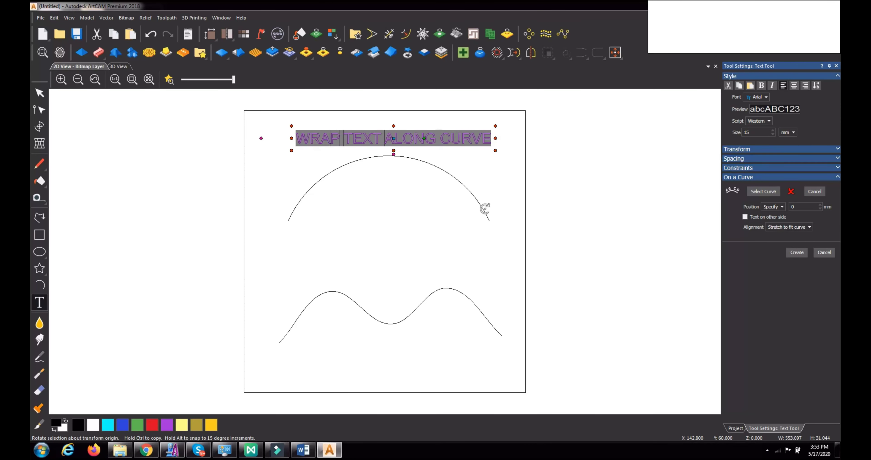
- Try placing the text along the arc, and cancel the placement on that curve
left_click(488, 220)
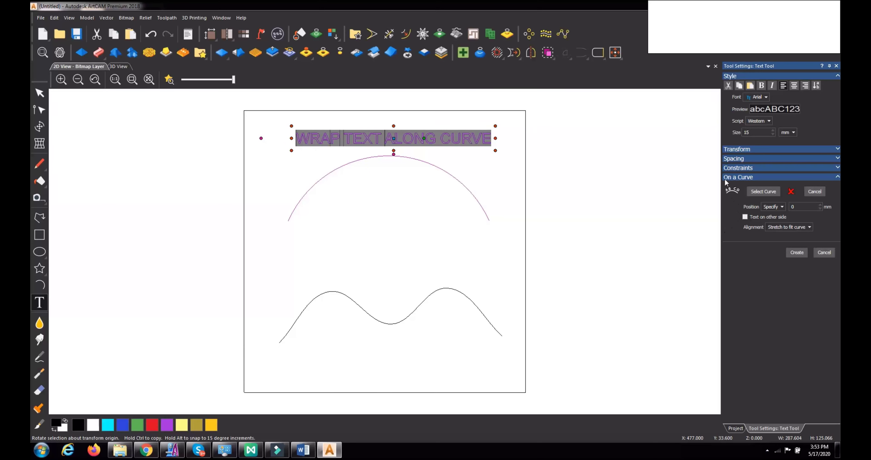
left_click(837, 178)
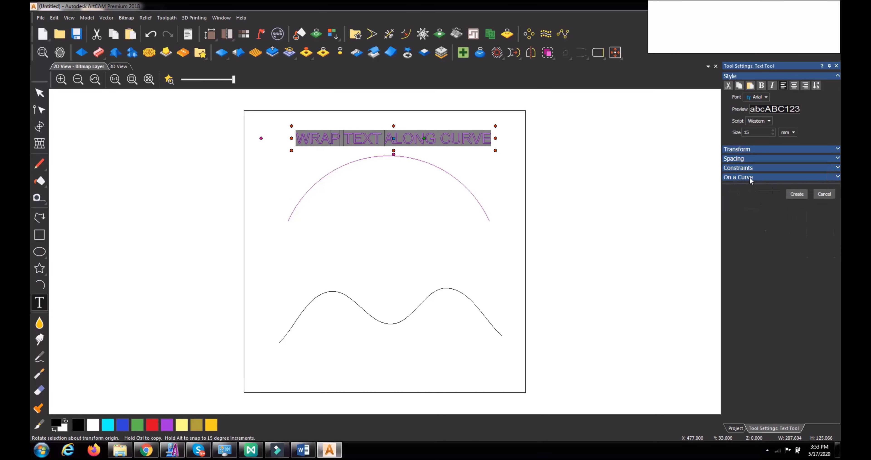
left_click(838, 176)
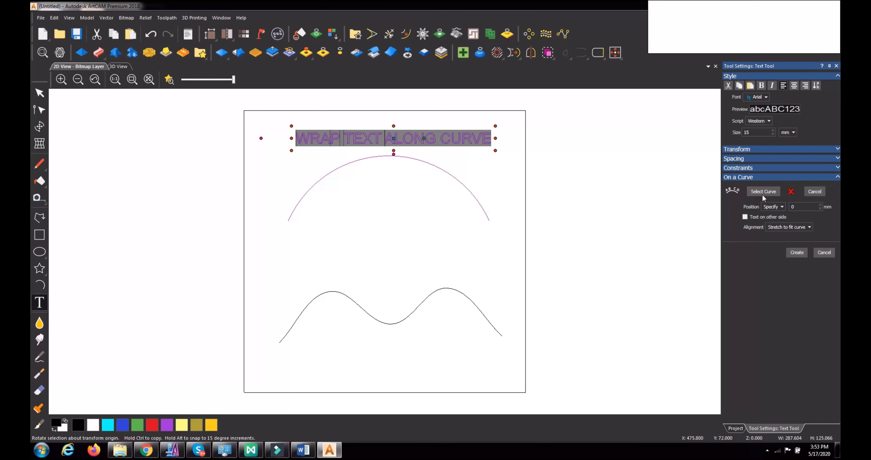
left_click(767, 191)
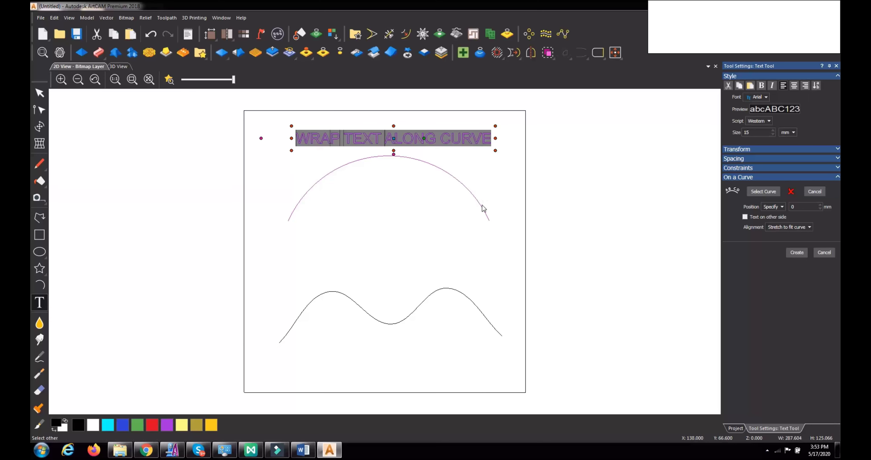
left_click(771, 192)
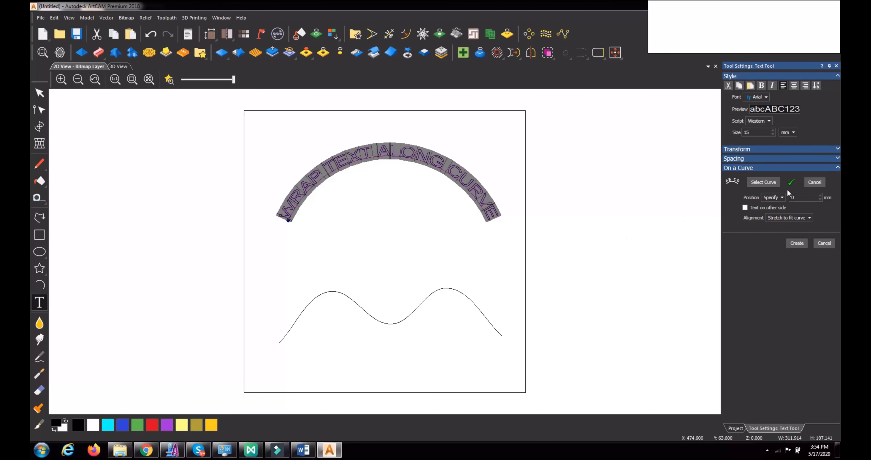
left_click(814, 182)
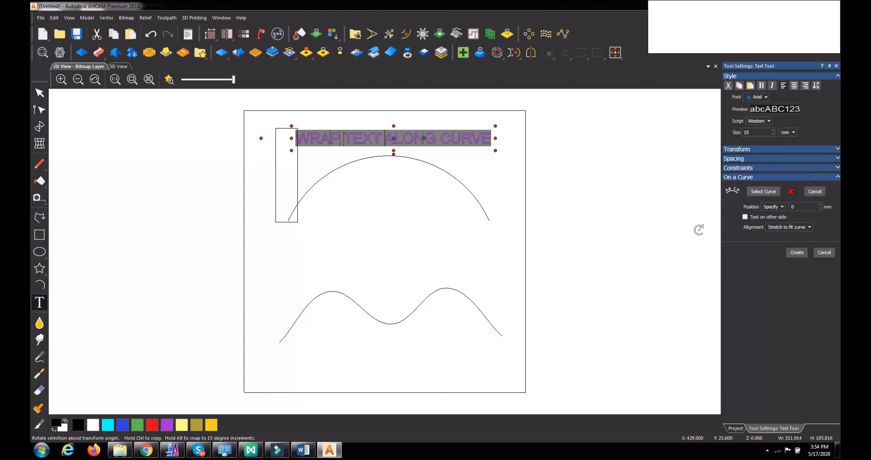
- Place the text along the wave-shaped curve
left_click(456, 291)
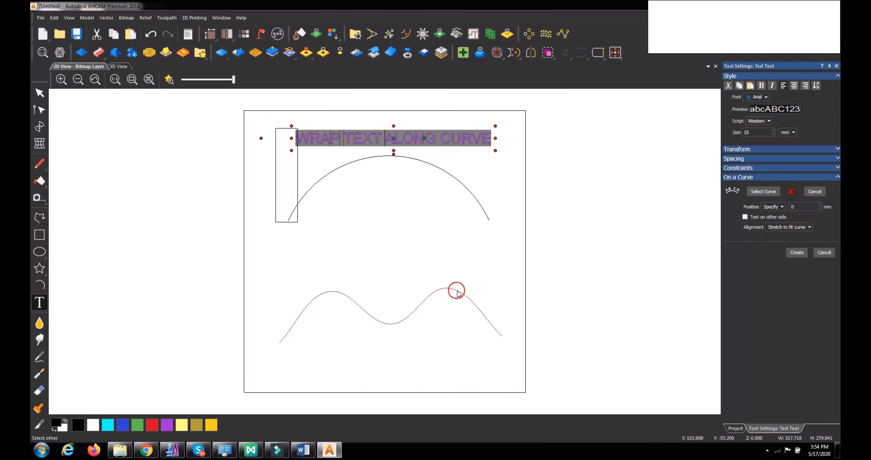
left_click(763, 192)
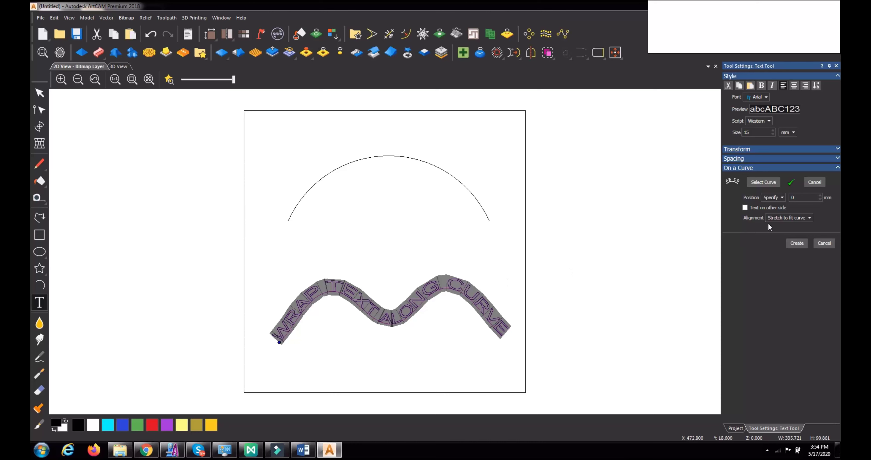
- Try the Base line, Centre on ascent and Below line positions for the text on the wave
left_click(782, 197)
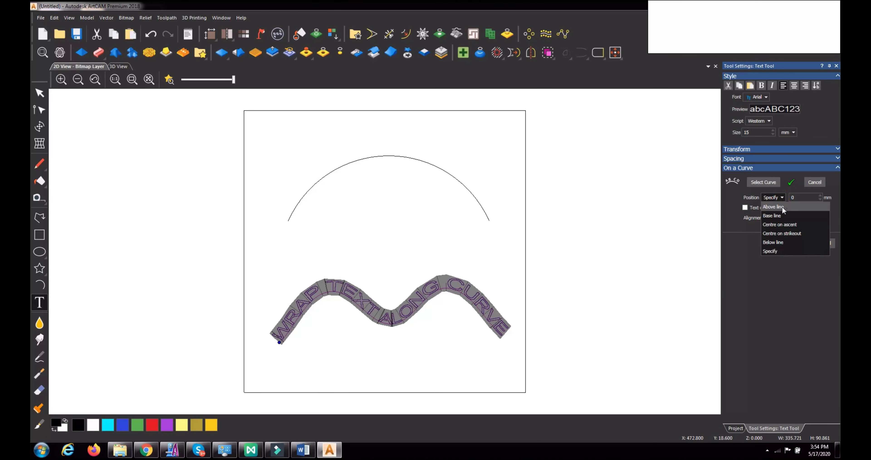
left_click(780, 216)
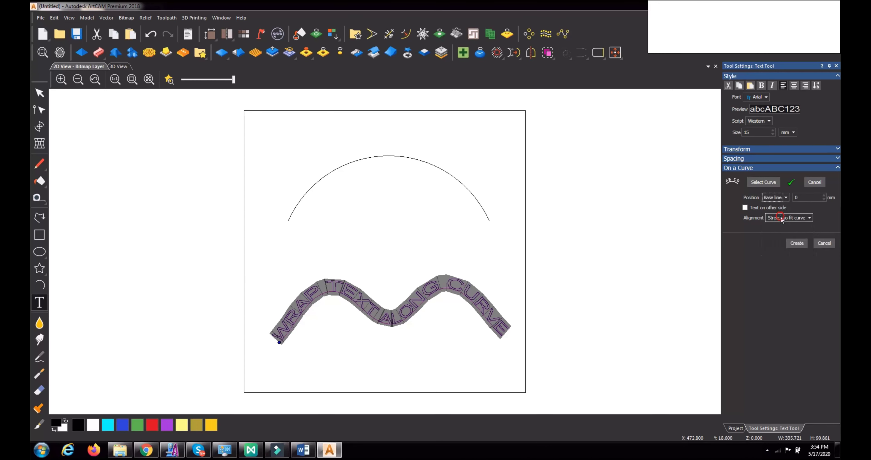
left_click(781, 195)
left_click(775, 222)
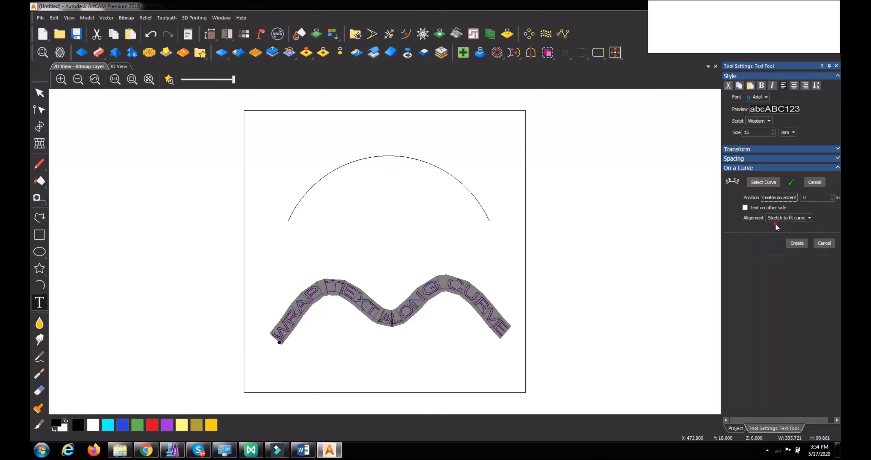
left_click(781, 197)
left_click(776, 241)
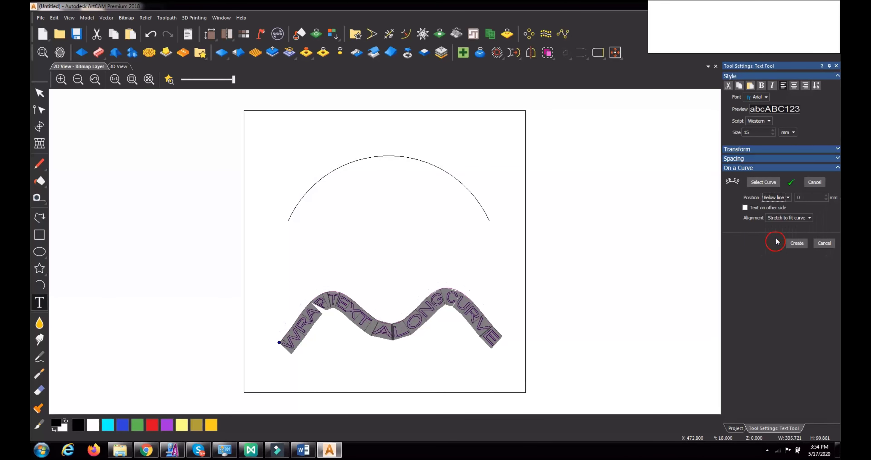
- Specify a 10 mm text offset from the wave, and flip the text to the curve's other side and back
left_click(781, 197)
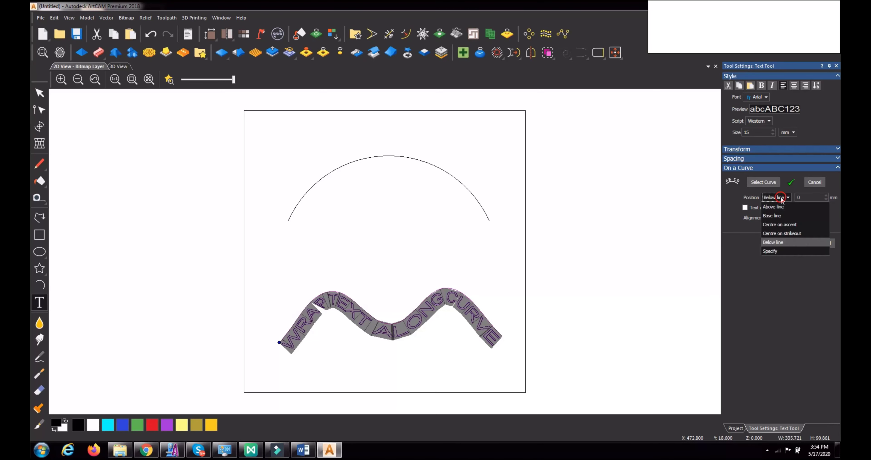
left_click(769, 251)
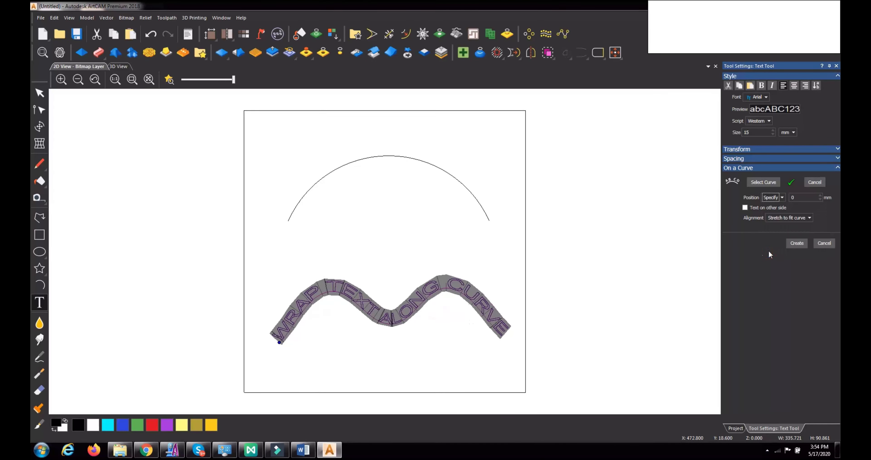
left_click(794, 197)
double_click(794, 197)
type("10")
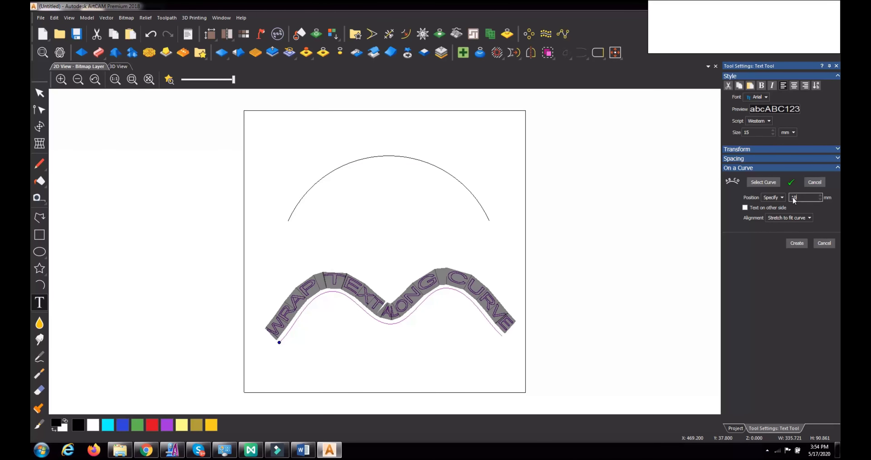
left_click(745, 208)
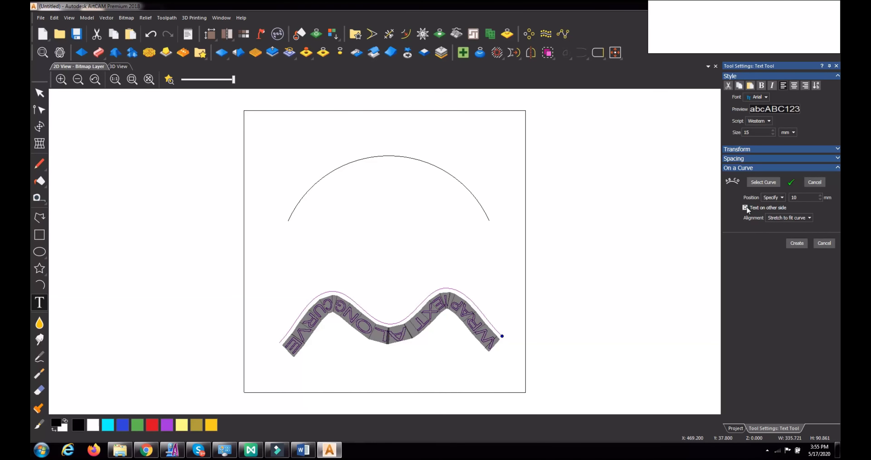
left_click(746, 207)
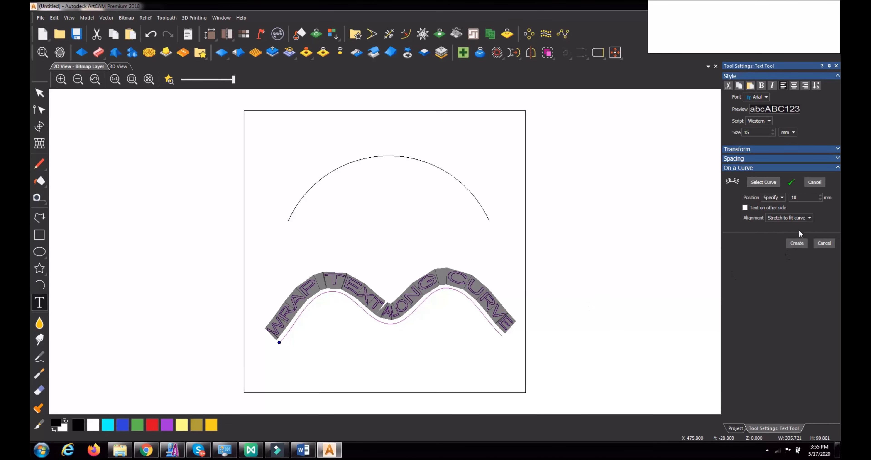
- Set the size of the text on the wave to 10 mm and switch its alignment to Align to curve
double_click(756, 132)
type("10")
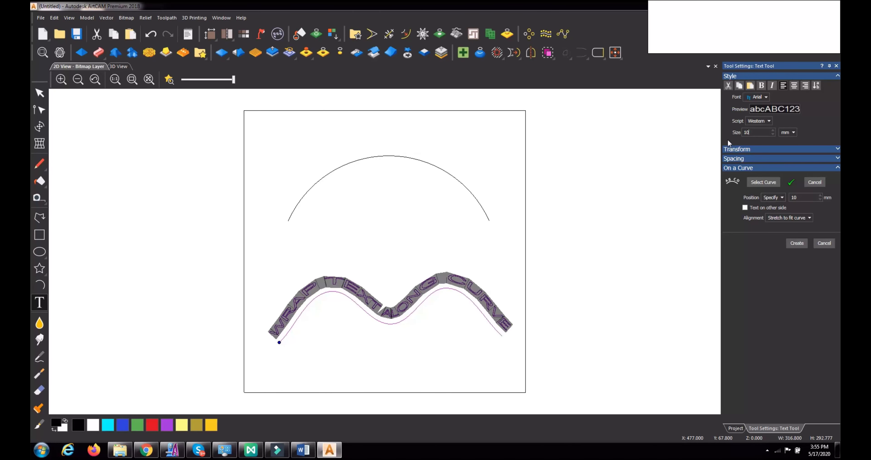
left_click(797, 218)
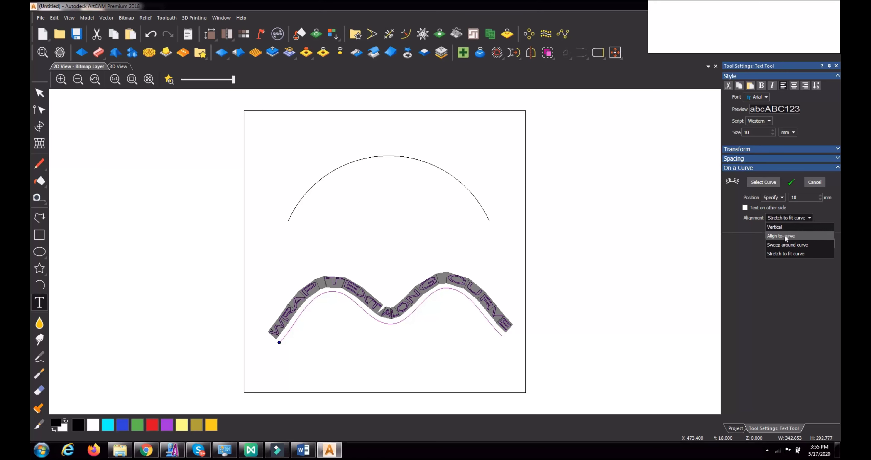
left_click(783, 234)
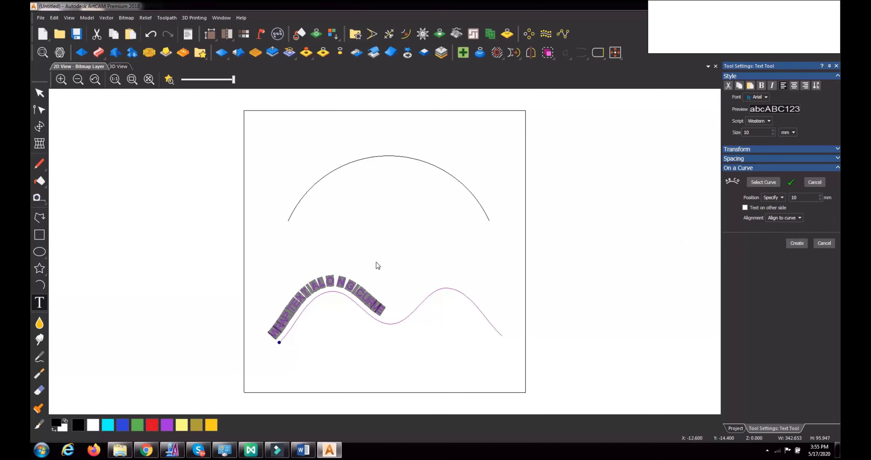
- Try the Vertical, Align to curve and Sweep around curve alignments for the text on the wave
left_click(789, 218)
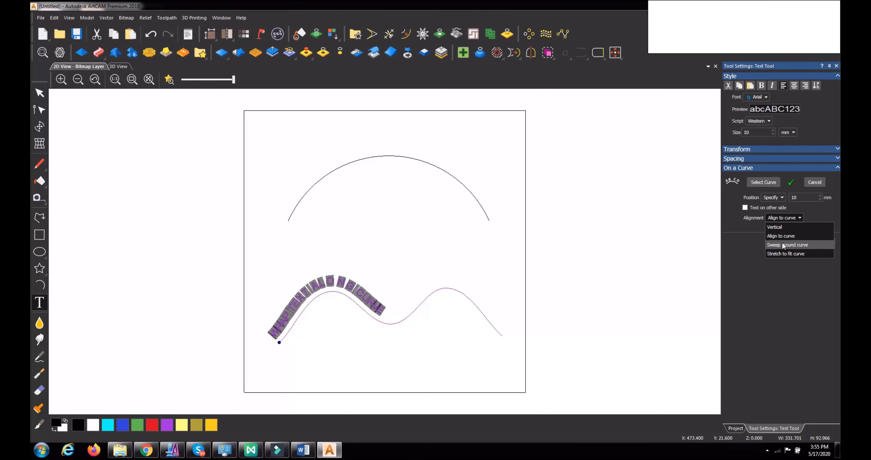
left_click(778, 227)
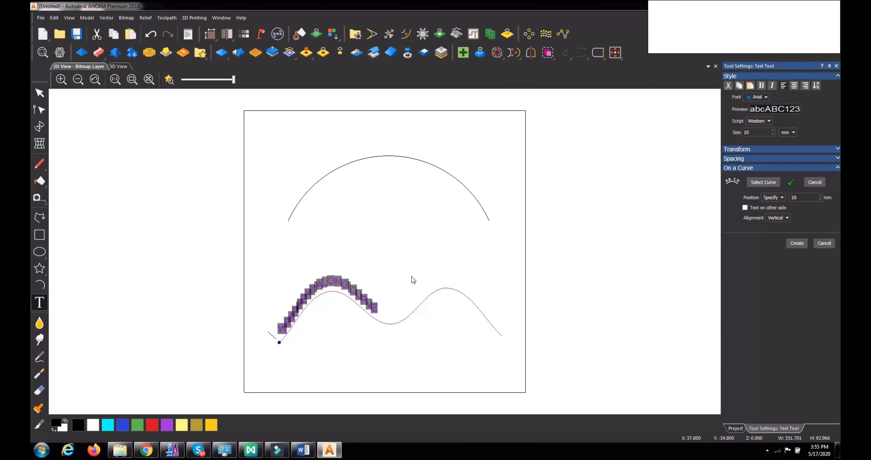
left_click(442, 281)
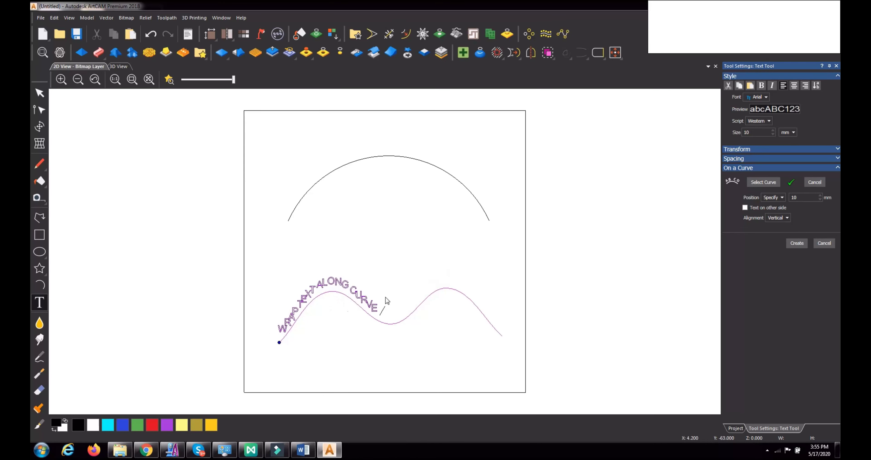
left_click(780, 218)
left_click(778, 236)
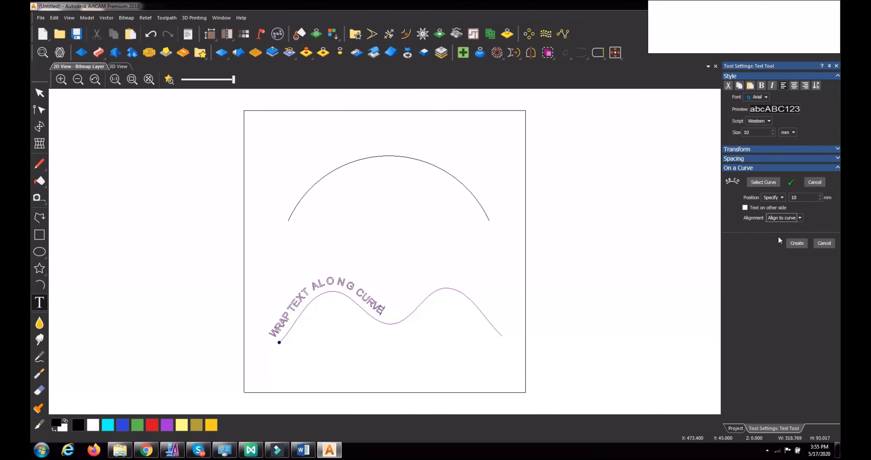
left_click(801, 218)
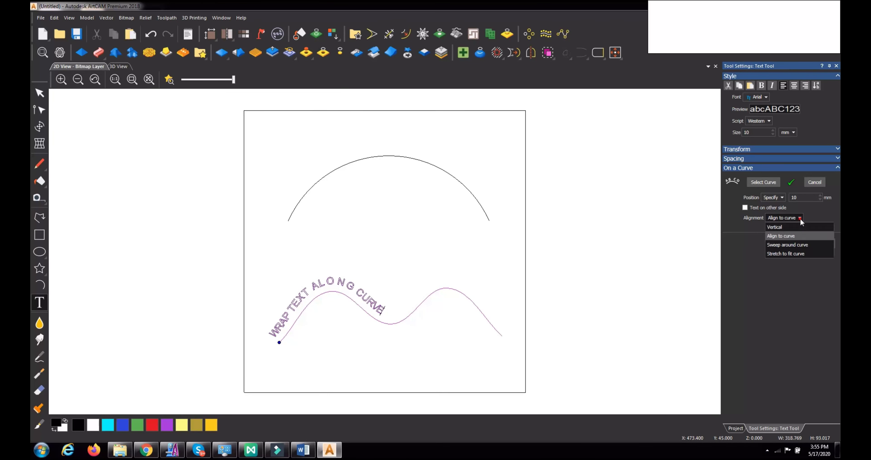
left_click(792, 245)
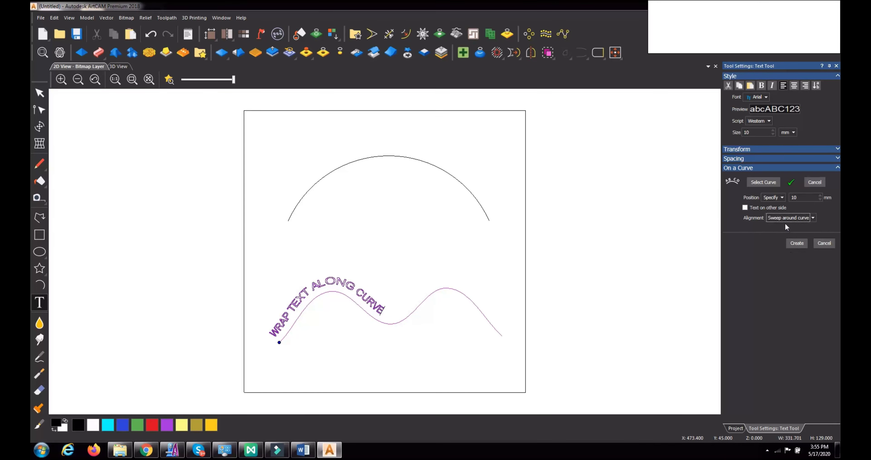
- Align the text with Stretch to fit curve and create it along the wave
left_click(813, 218)
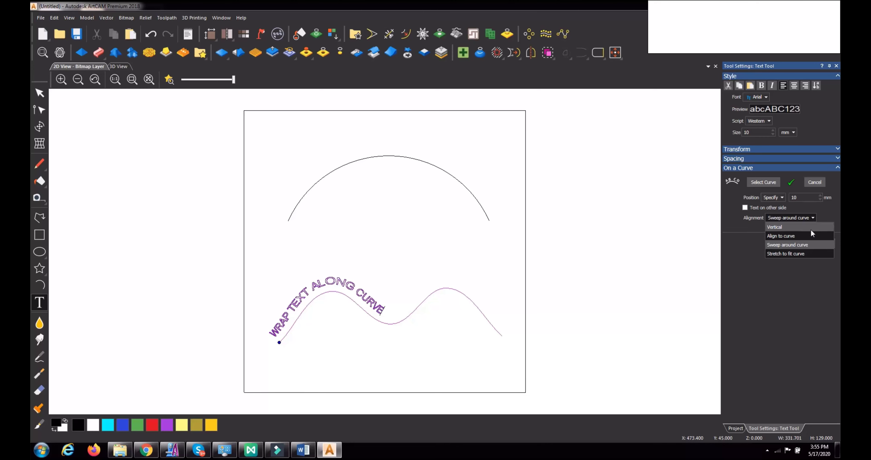
left_click(792, 253)
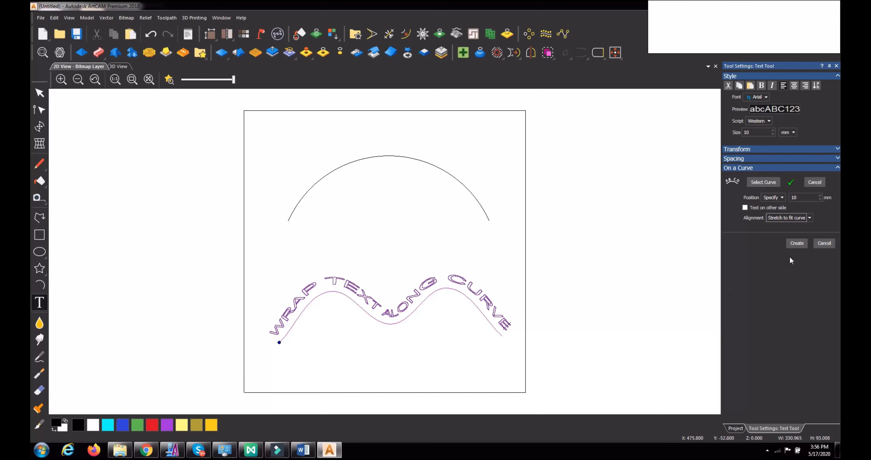
left_click(797, 243)
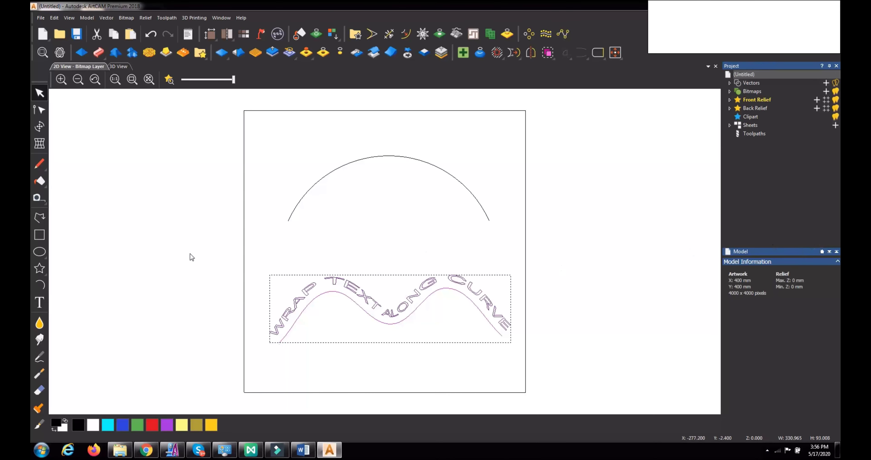